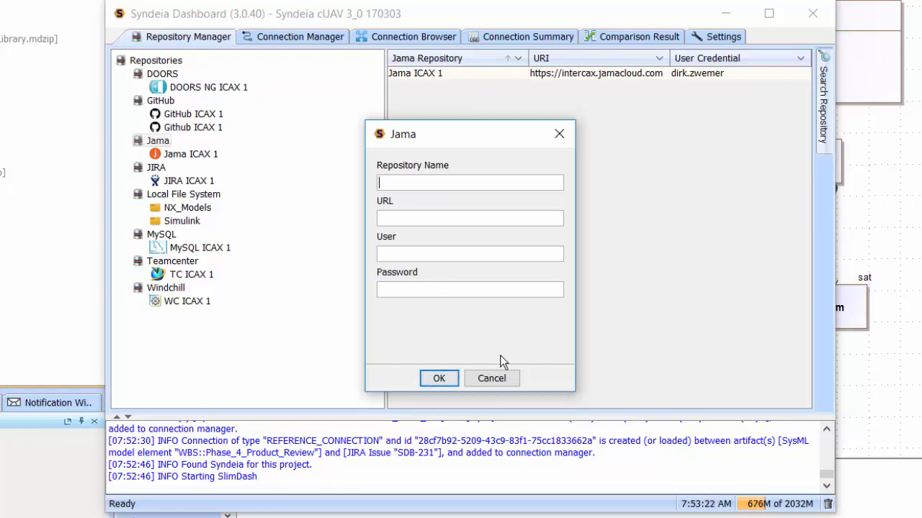
- Dismiss the new Jama repository entry and create a Reference connection from the cUAV block to cUAV Specification under Syndeia Test's Sandbox, Unmanned Aerial Vehicle Requirements
left_click(491, 379)
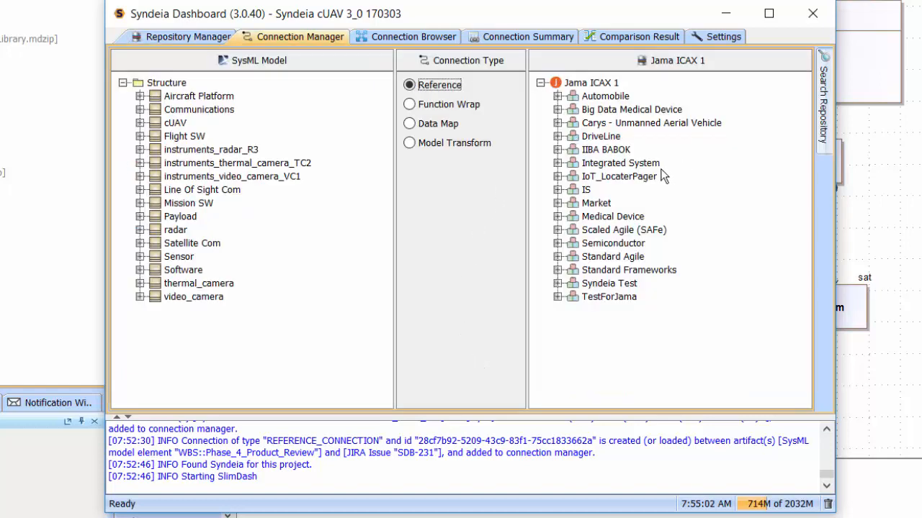
left_click(558, 283)
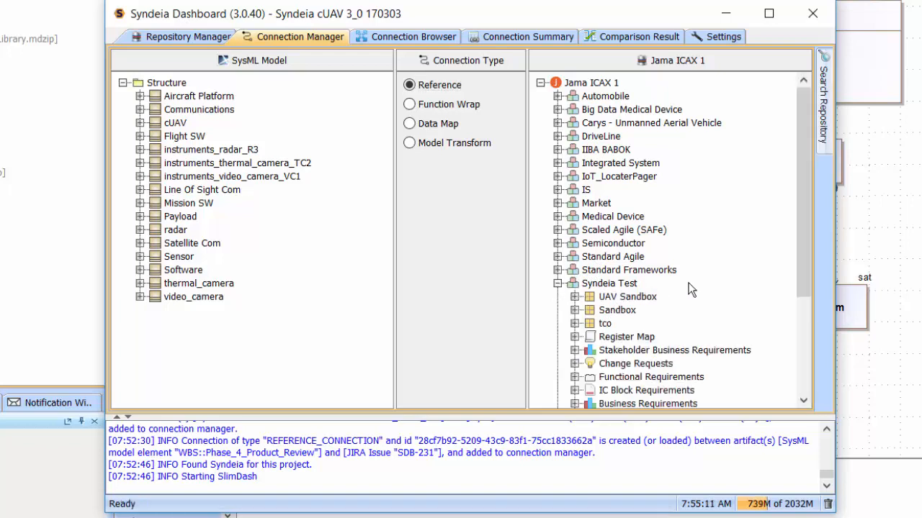
left_click_drag(801, 211, 817, 344)
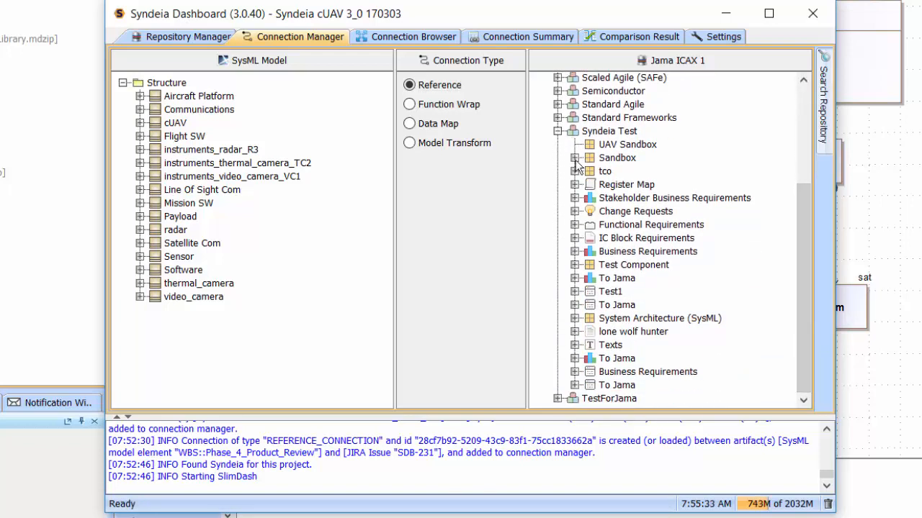
left_click(574, 158)
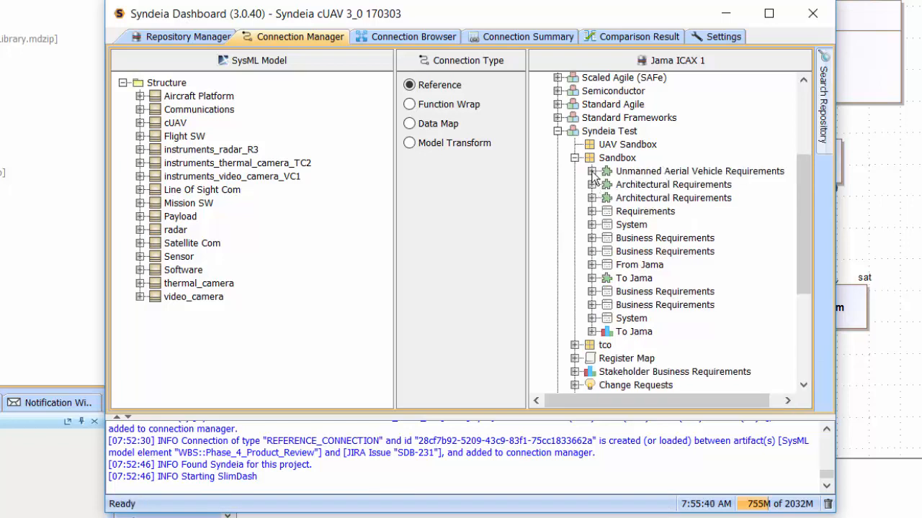
left_click(591, 171)
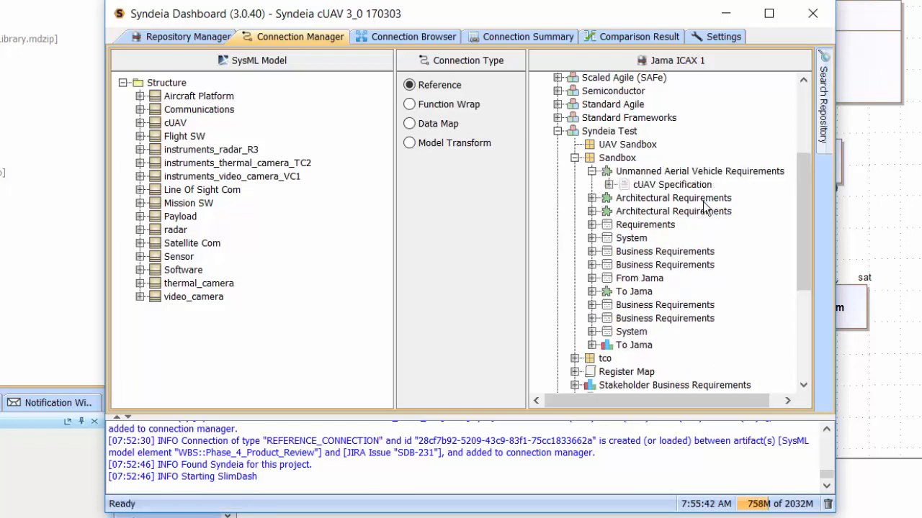
left_click(609, 185)
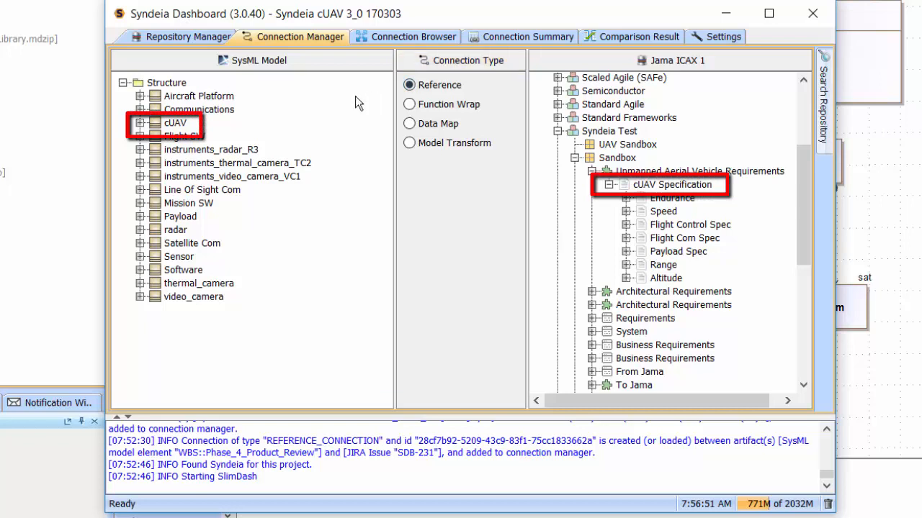
mouse_move(175, 123)
left_mouse_down()
mouse_move(295, 144)
mouse_move(572, 162)
mouse_move(646, 187)
left_mouse_up()
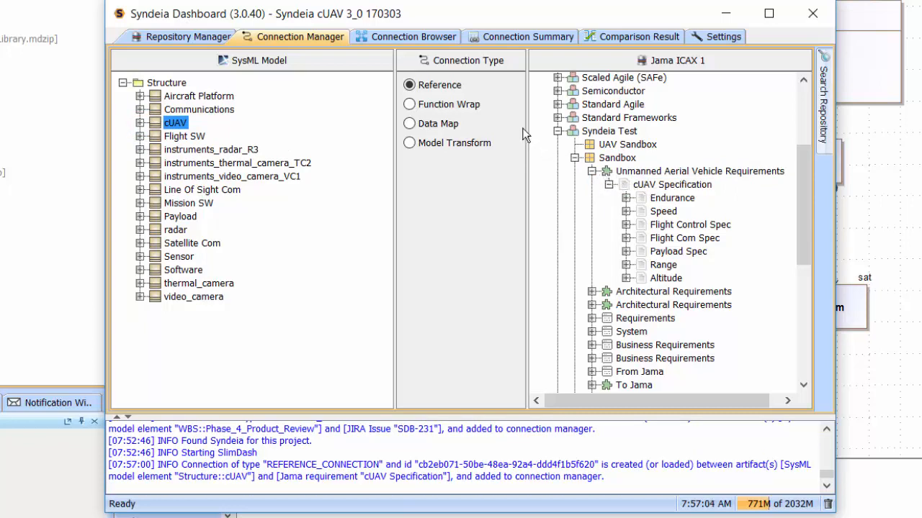
- Browse the connections of the Structure package and expand the cUAV block to inspect its connection
left_click(396, 38)
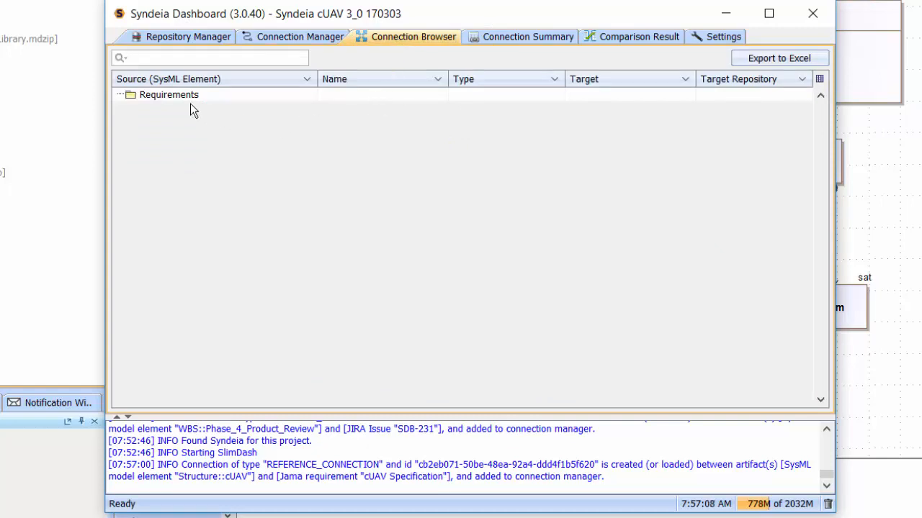
left_click(167, 96)
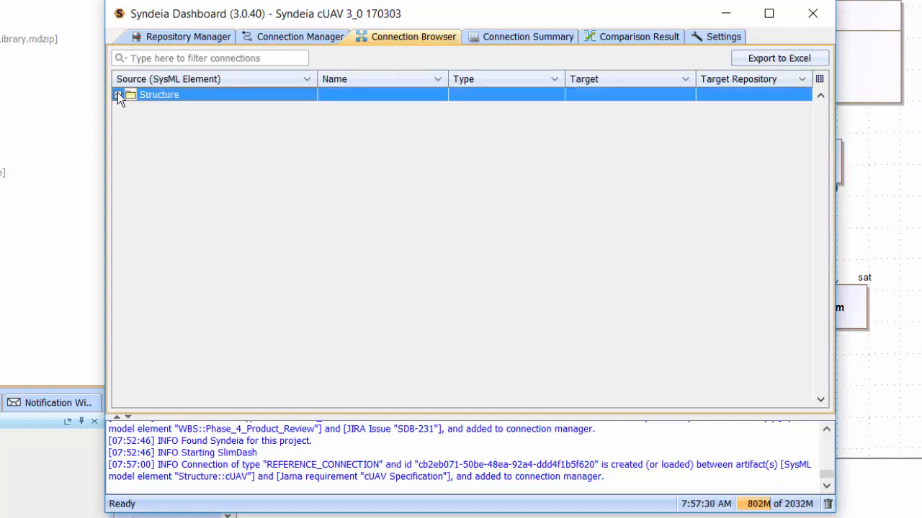
left_click(119, 96)
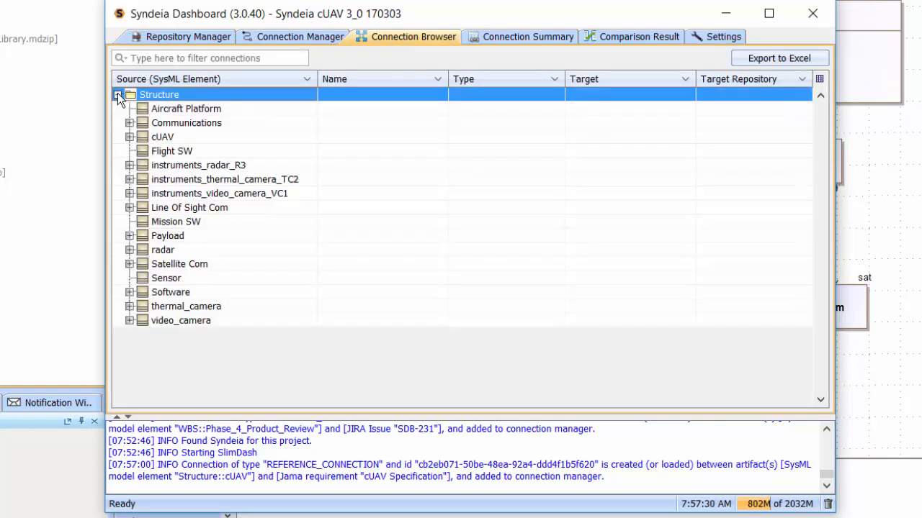
left_click(130, 137)
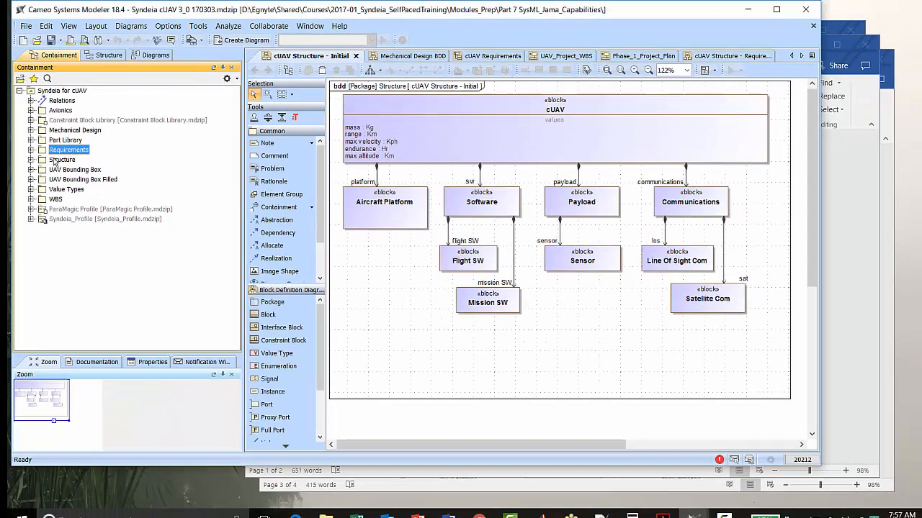
- In Cameo Systems Modeler, open the artifact connected to the cUAV block in the Structure package
left_click(31, 160)
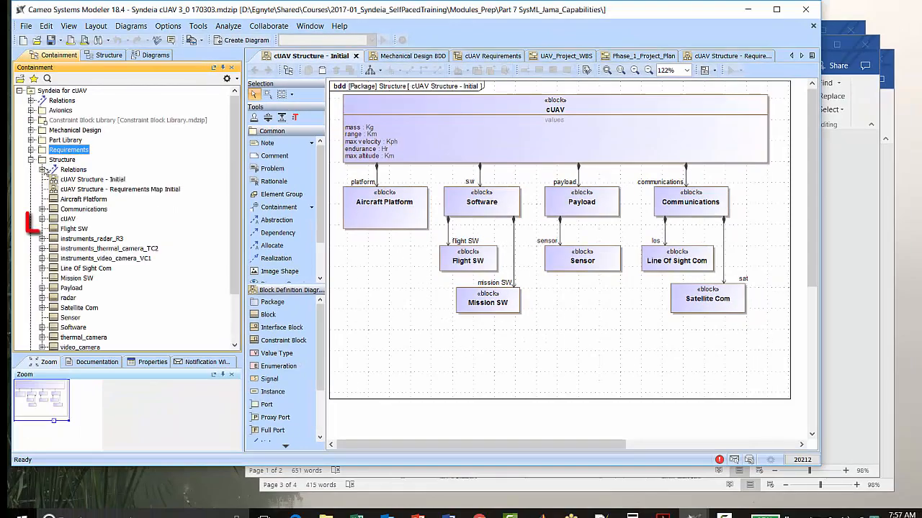
right_click(65, 220)
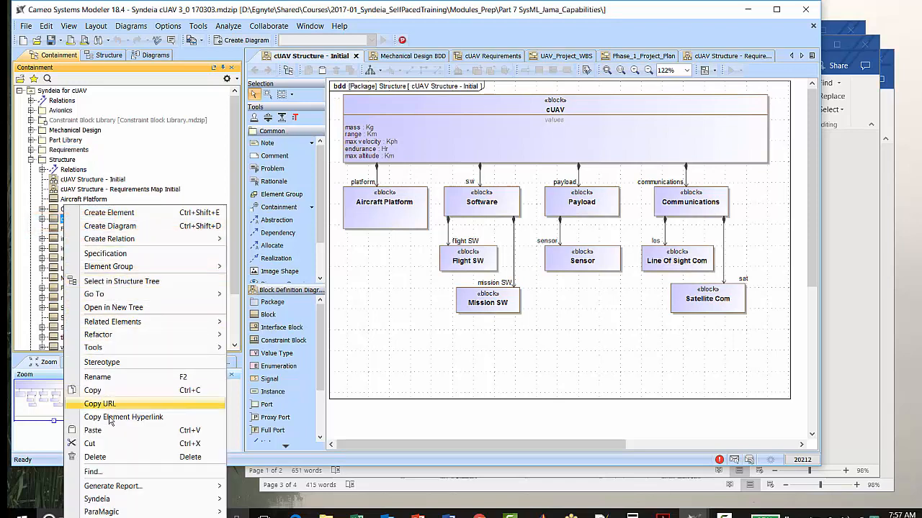
mouse_move(124, 499)
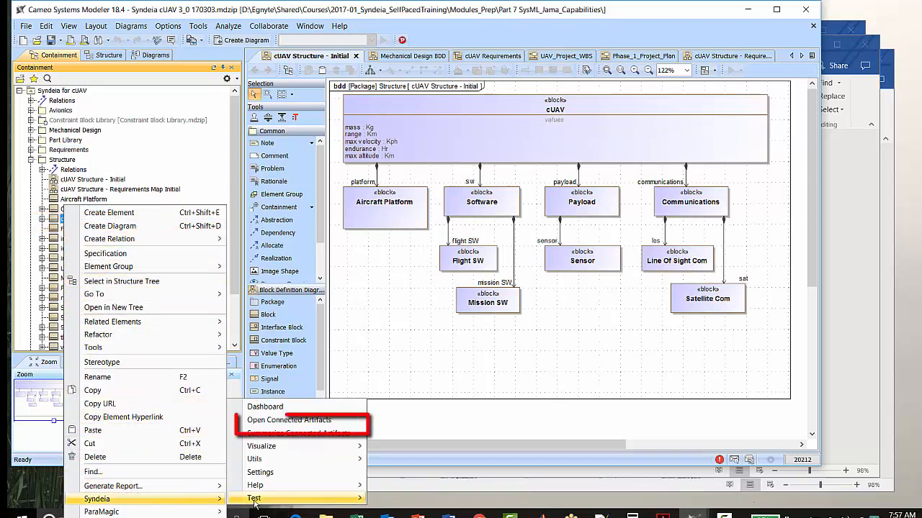
left_click(295, 422)
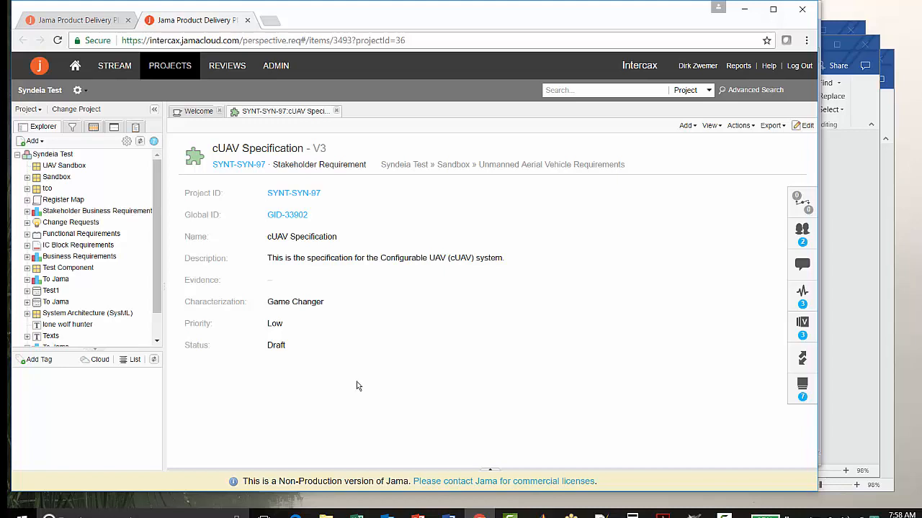
- Change the cUAV Specification description to "This is the new specification for the Configurable UAV (cUAV) system." and commit the edit without a notification comment
left_click(806, 126)
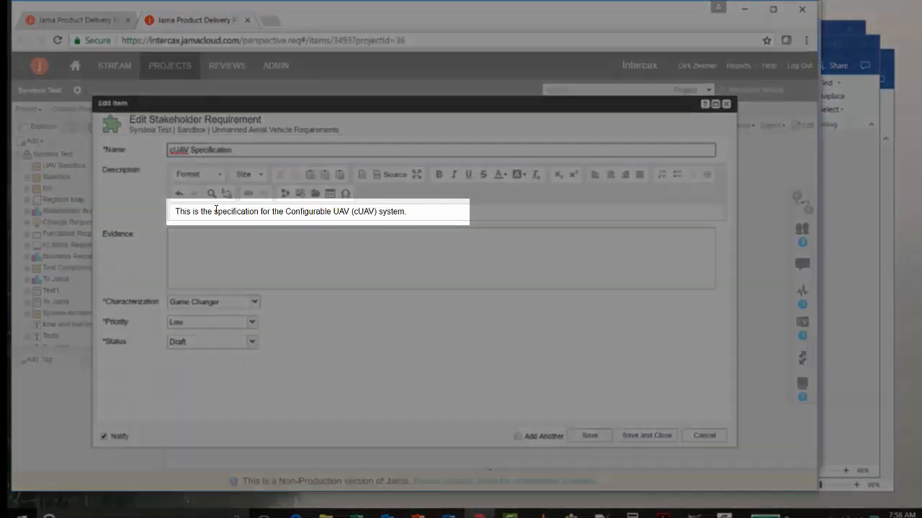
left_click(215, 211)
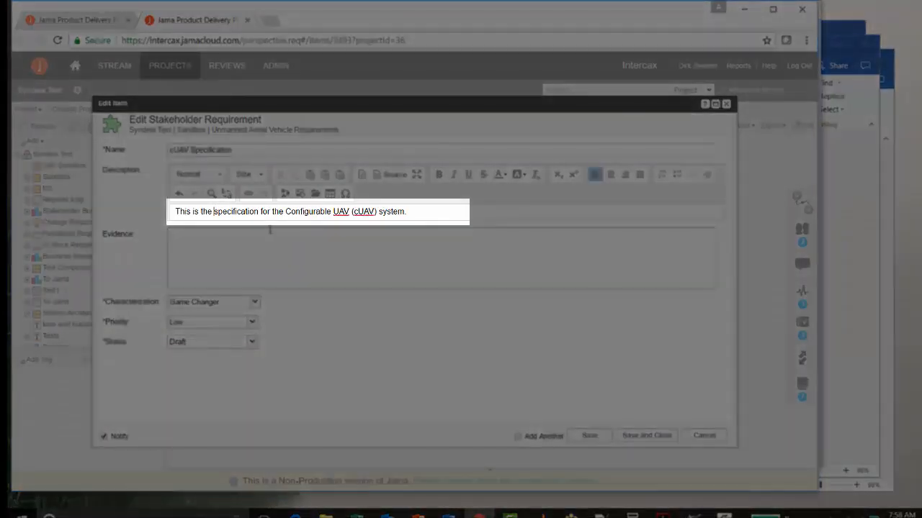
type("new")
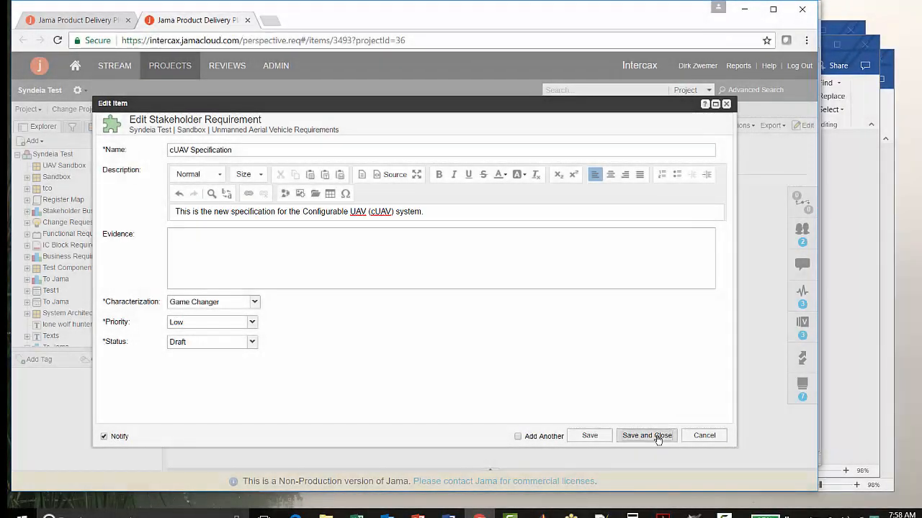
left_click(657, 437)
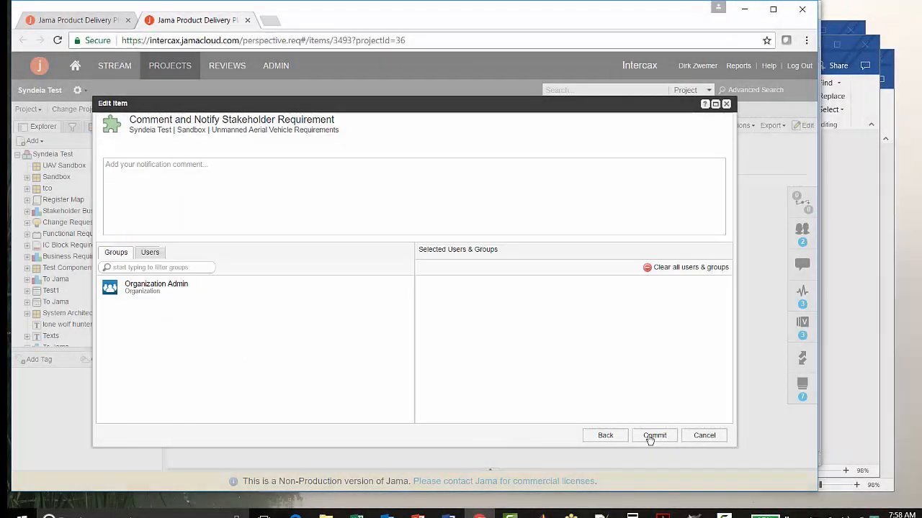
left_click(654, 435)
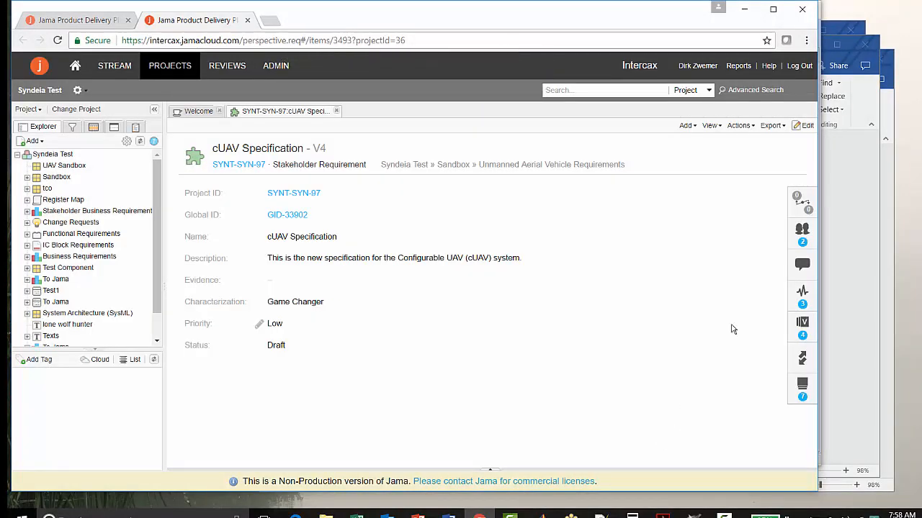
- Switch to the Syndeia Dashboard and compare SysML and target for the cUAV block's reference connection
mouse_move(726, 513)
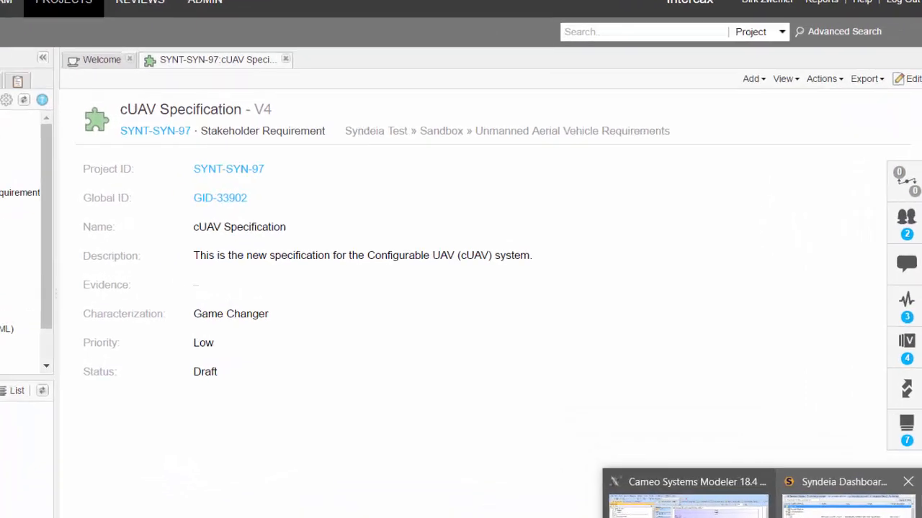
left_click(792, 468)
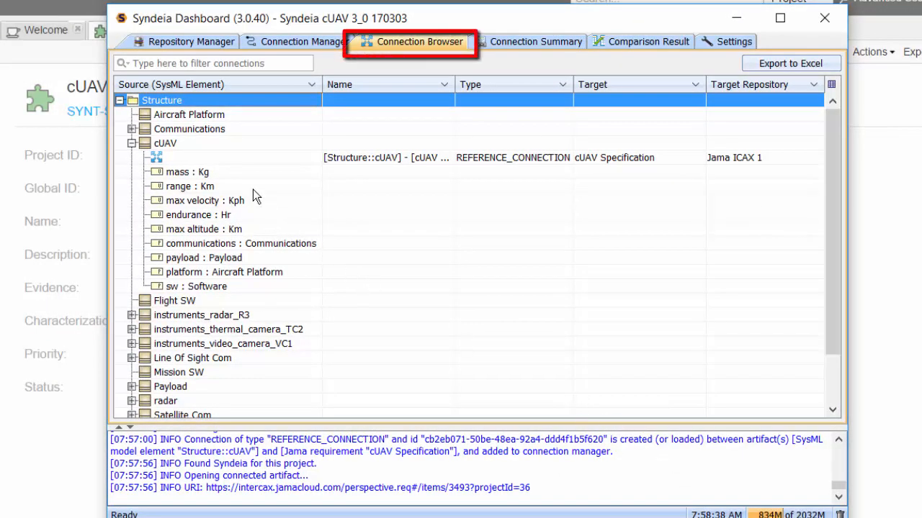
right_click(206, 154)
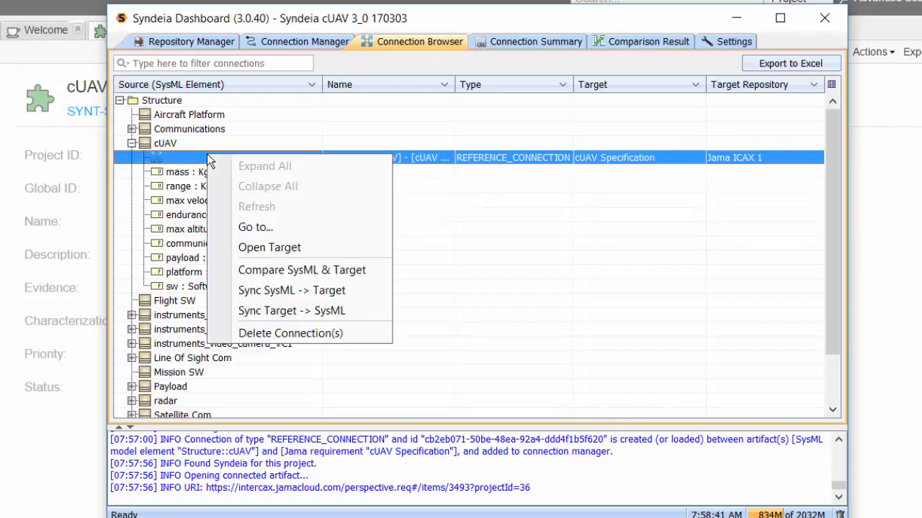
left_click(310, 273)
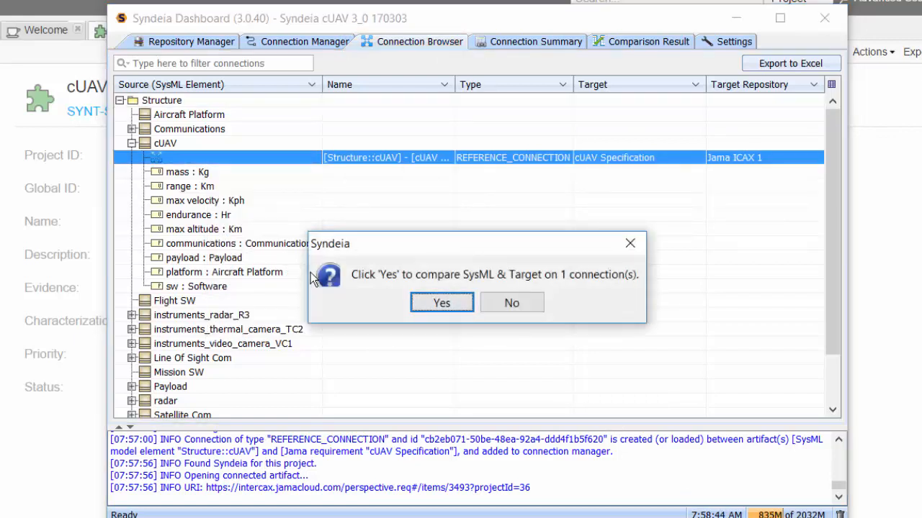
left_click(444, 303)
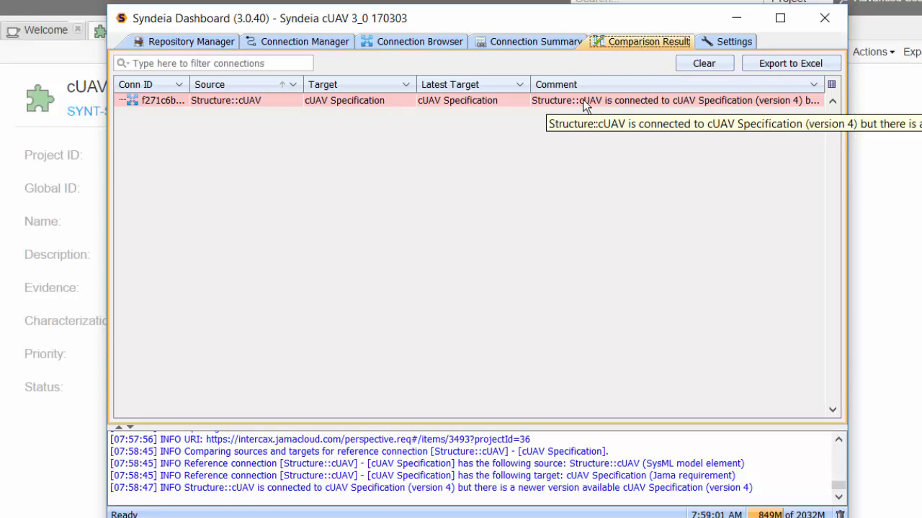
- Synchronize the cUAV reference connection from the Jama target to SysML
left_click(379, 41)
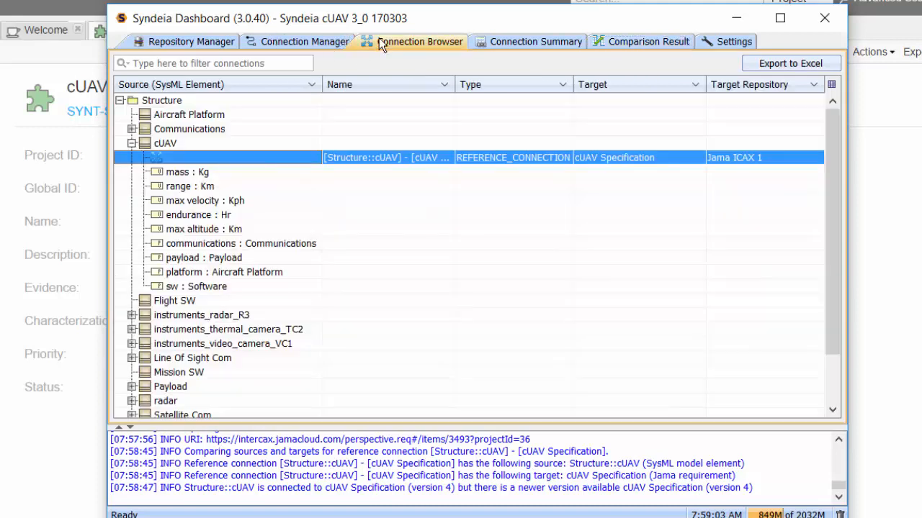
right_click(199, 163)
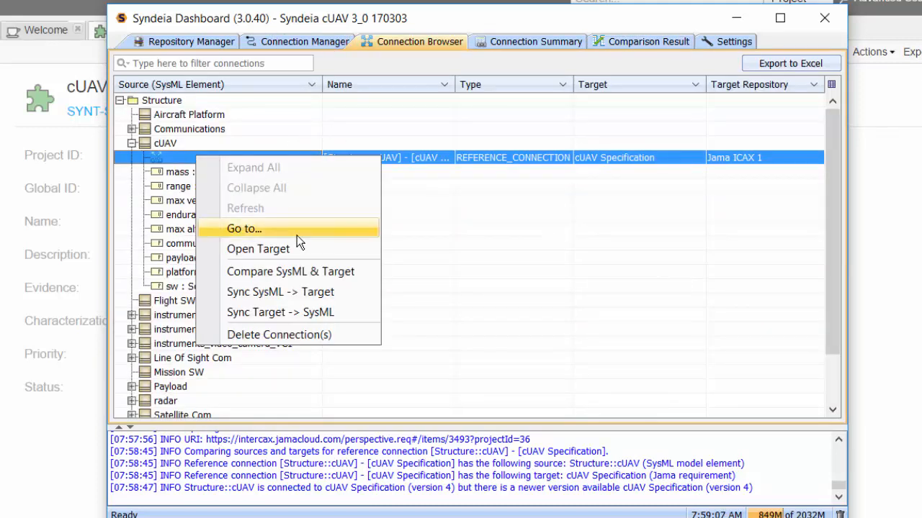
left_click(290, 311)
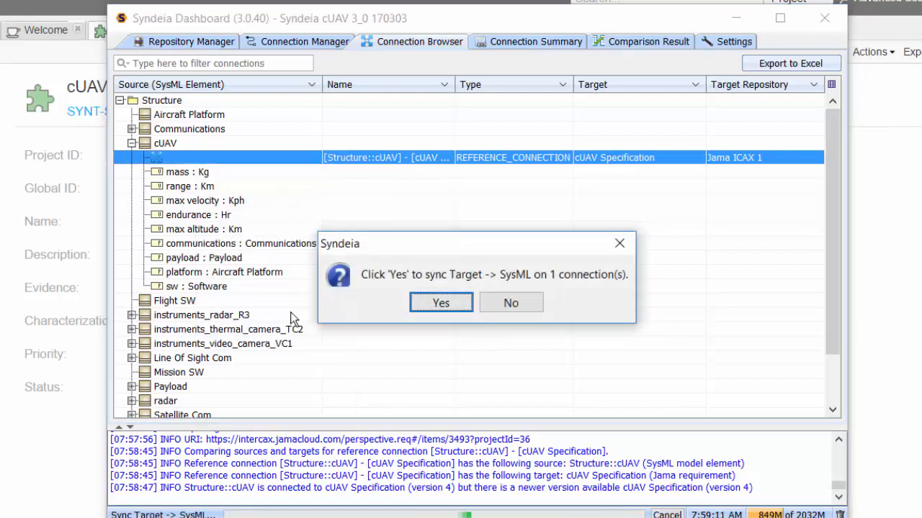
left_click(428, 303)
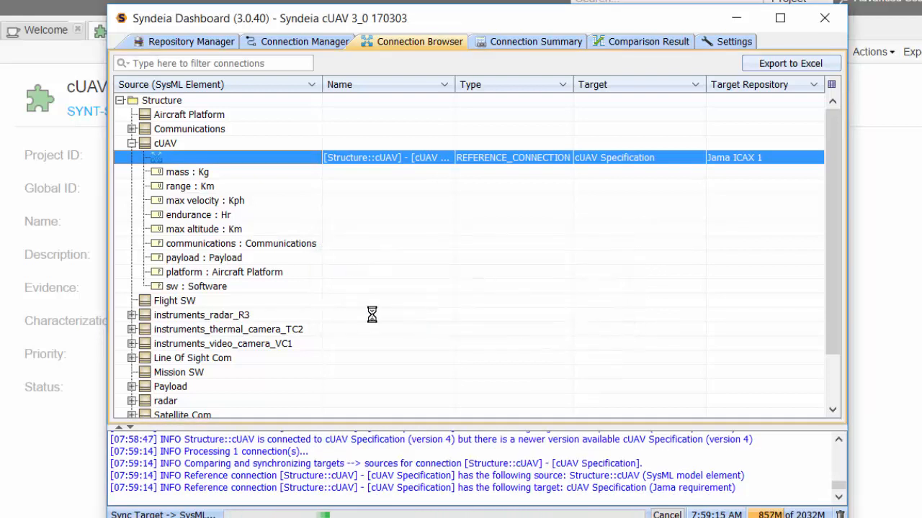
- Repeat the SysML and target comparison on the synchronized cUAV reference connection
right_click(233, 156)
left_click(312, 273)
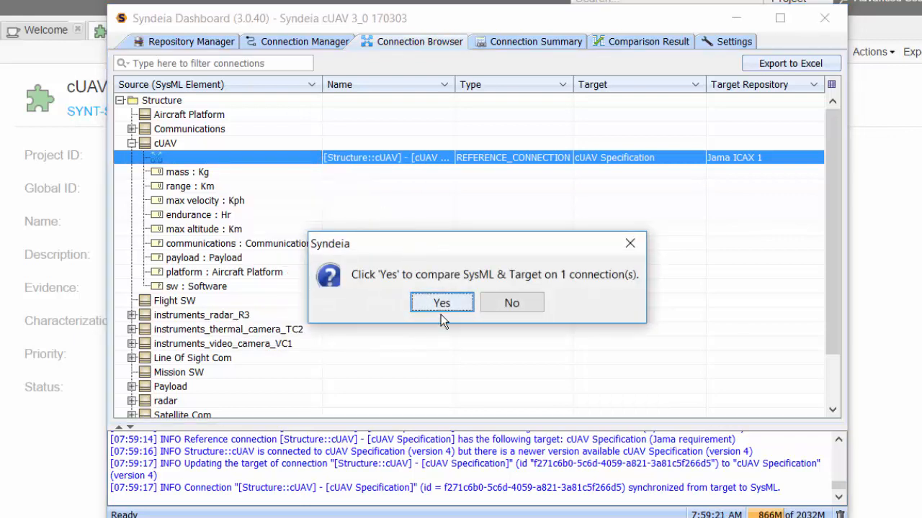
left_click(441, 303)
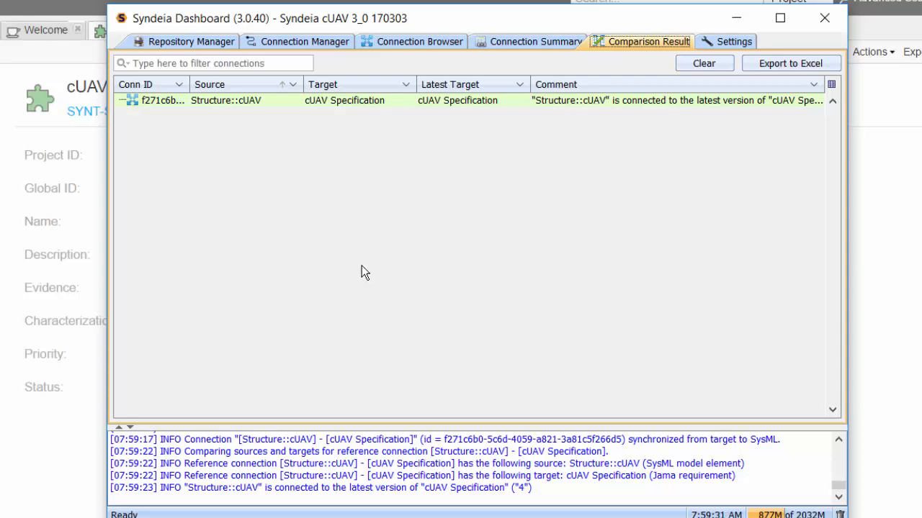
- Show the whole Syndeia for cUAV model as the SysML side of the connection manager and set the connection type to Model Transform
left_click(295, 42)
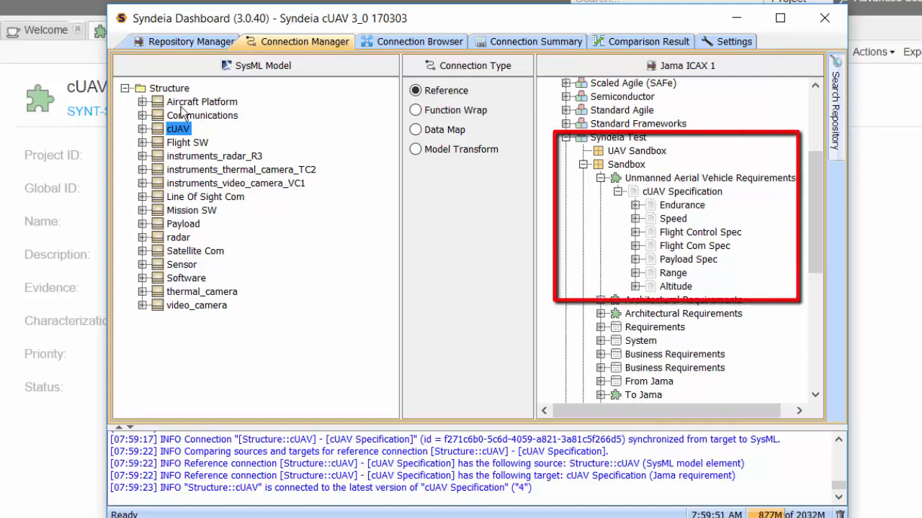
right_click(170, 89)
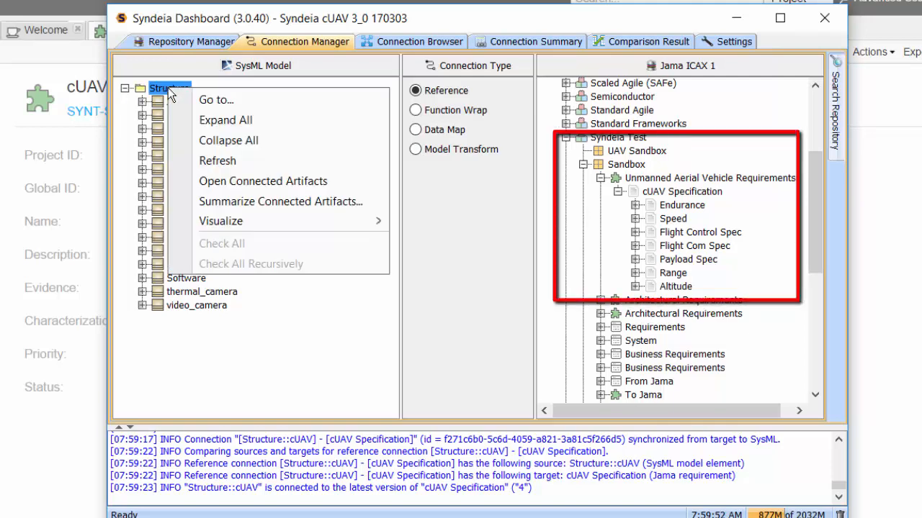
left_click(209, 102)
double_click(411, 137)
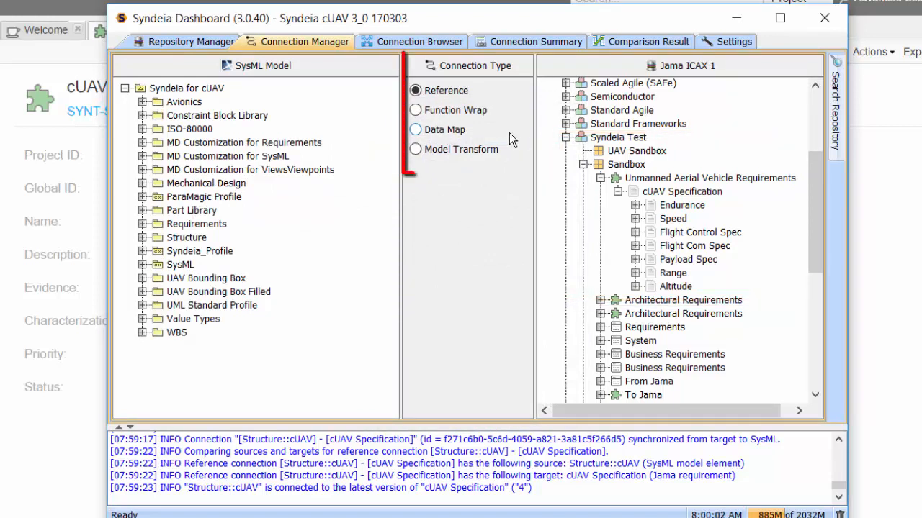
left_click(418, 151)
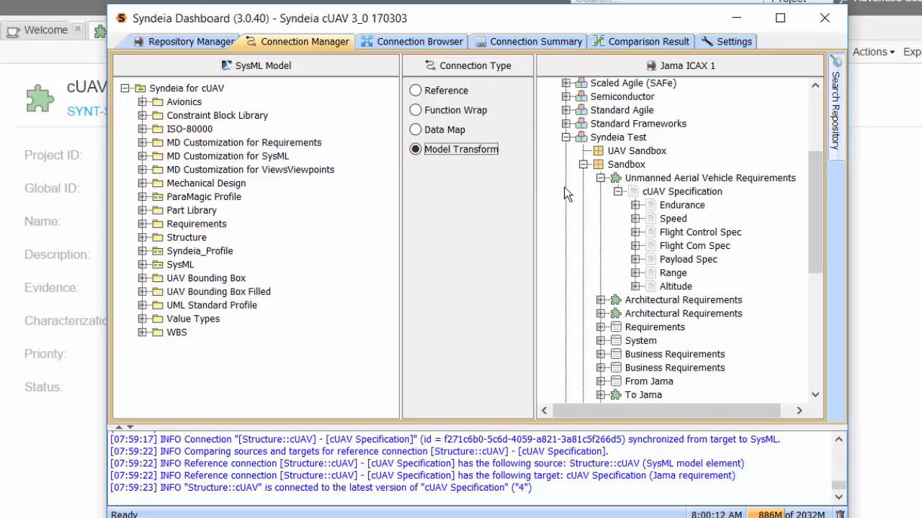
- Generate SysML requirements from the Jama cUAV Specification in the Requirements package, and expand the generated hierarchy down to Flight Control Spec's children
left_click(632, 195)
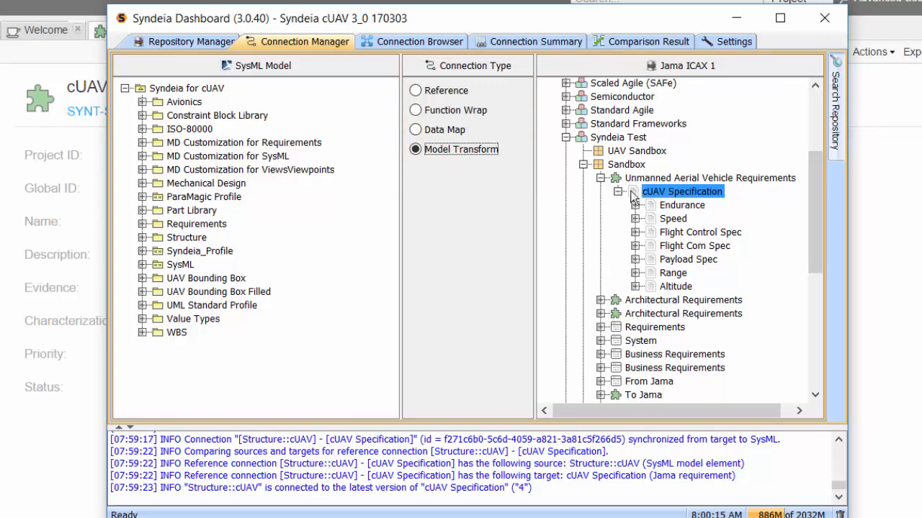
left_click_drag(633, 195, 204, 226)
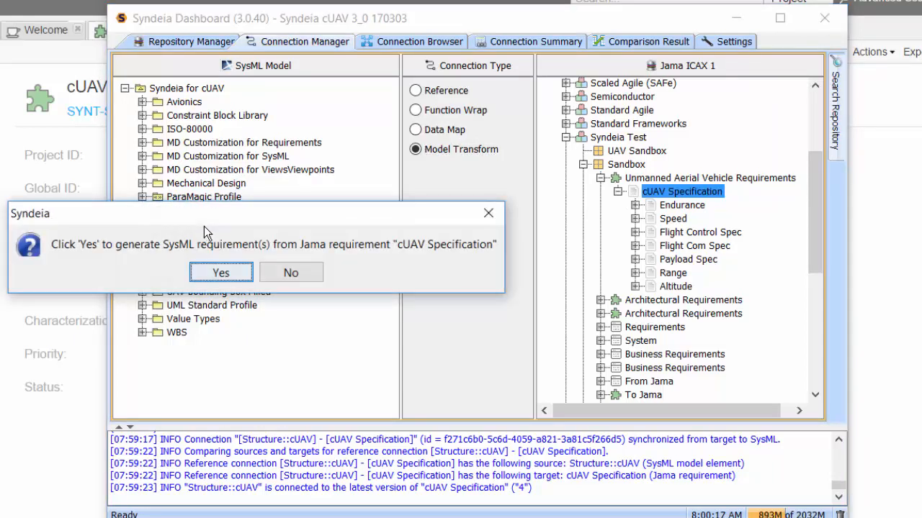
left_click(222, 273)
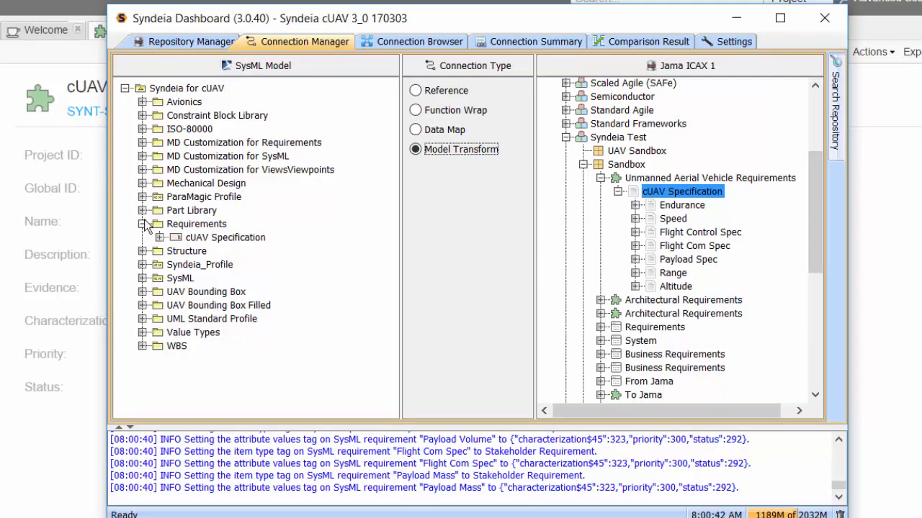
left_click(159, 237)
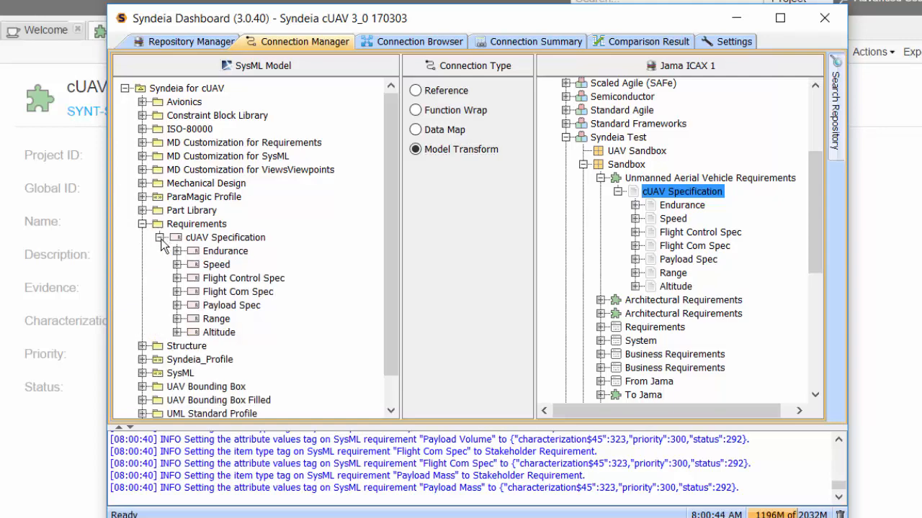
left_click(177, 278)
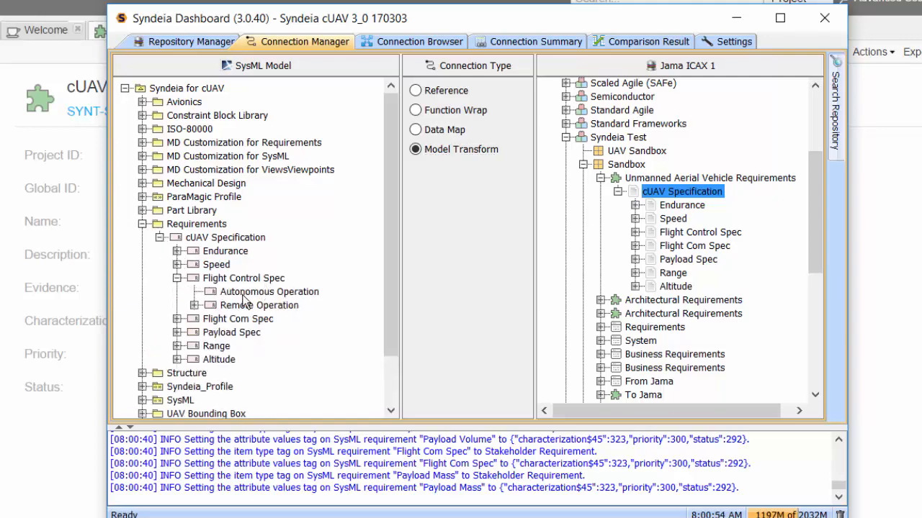
- Refresh the connection summary and look through the list down to its last connections
left_click(556, 40)
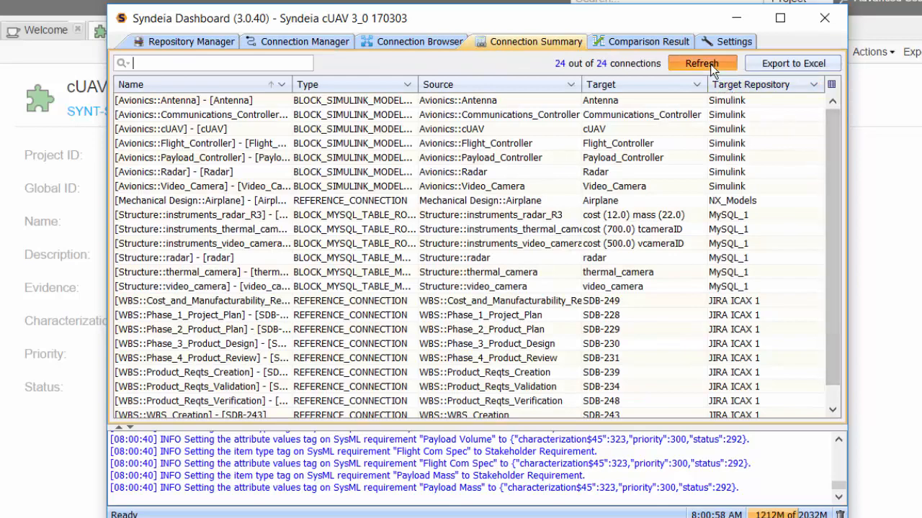
left_click(674, 63)
left_click_drag(830, 126, 849, 302)
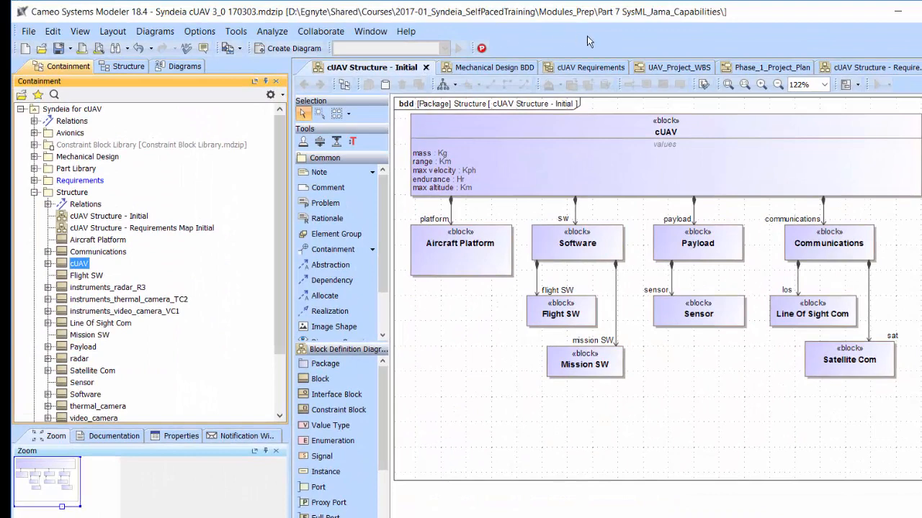
- In Cameo Systems Modeler, place the Endurance requirement from the generated cUAV Specification on the cUAV Requirements diagram
left_click(583, 68)
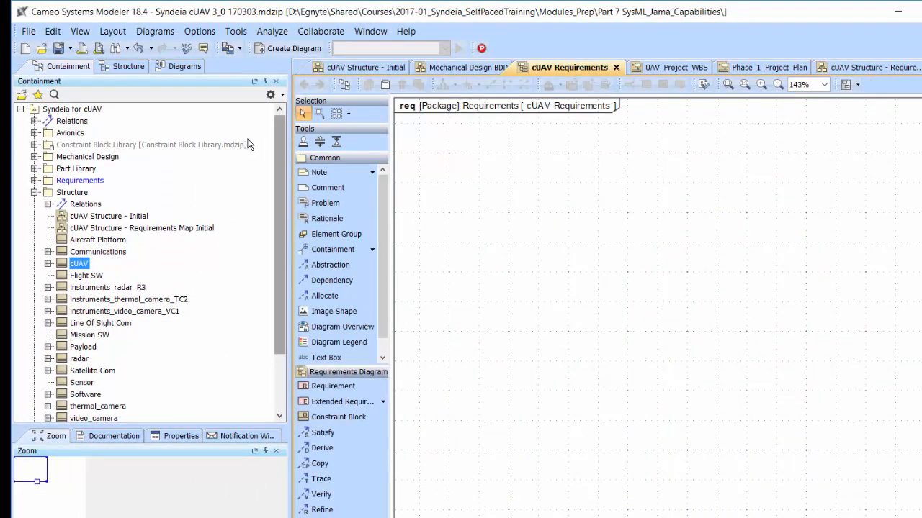
left_click(34, 181)
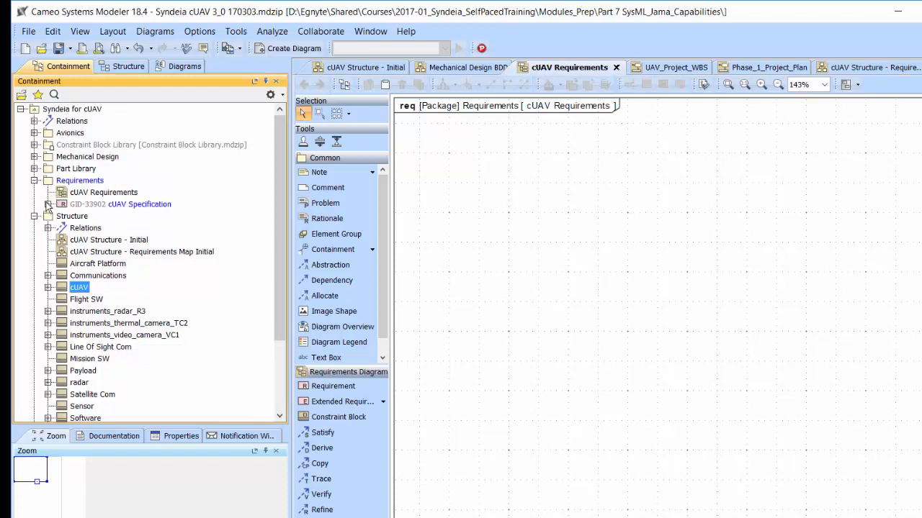
left_click(48, 204)
left_click(85, 217)
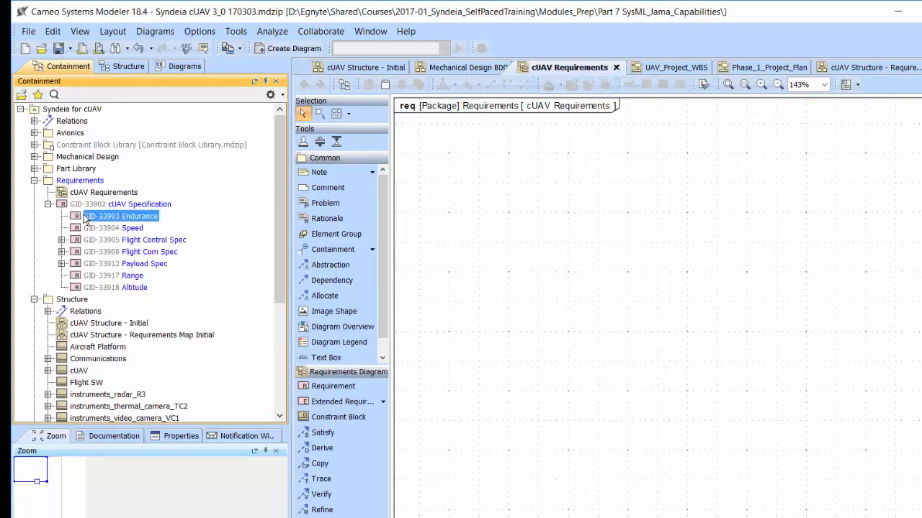
left_click_drag(85, 217, 452, 157)
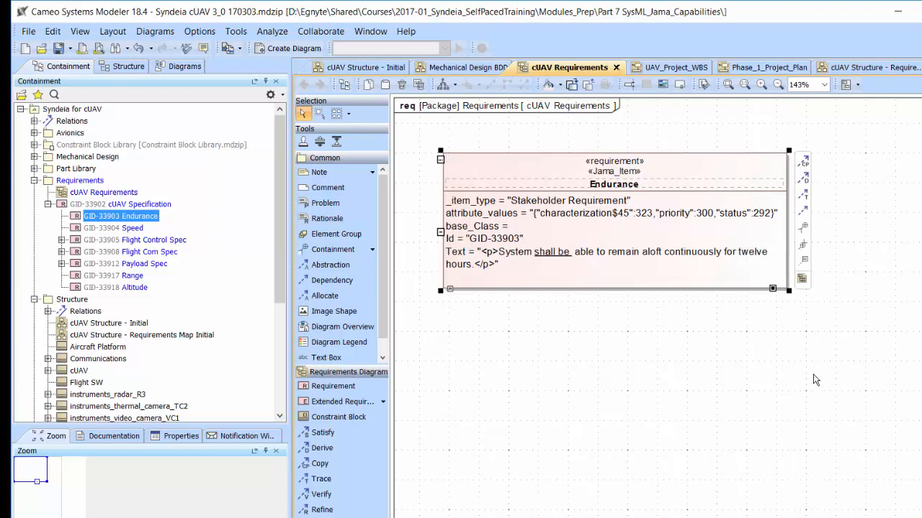